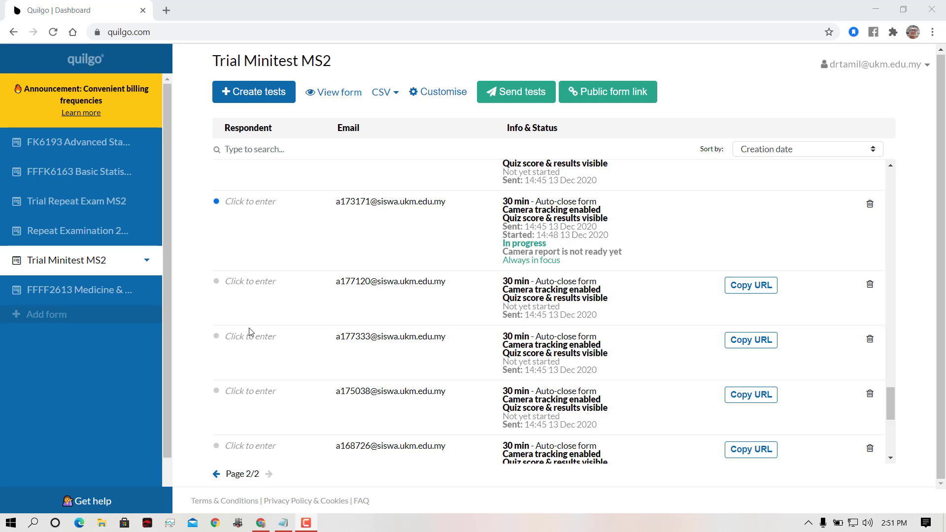
# Open the linked Trial Minitest MS2 Google Form and answer 'x' for the matriculation number
pyautogui.click(344, 95)
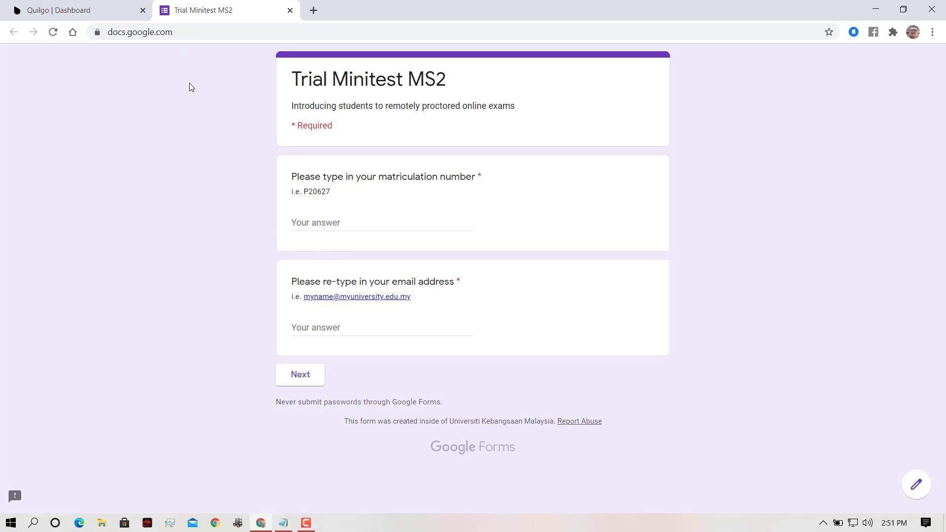
pyautogui.click(340, 229)
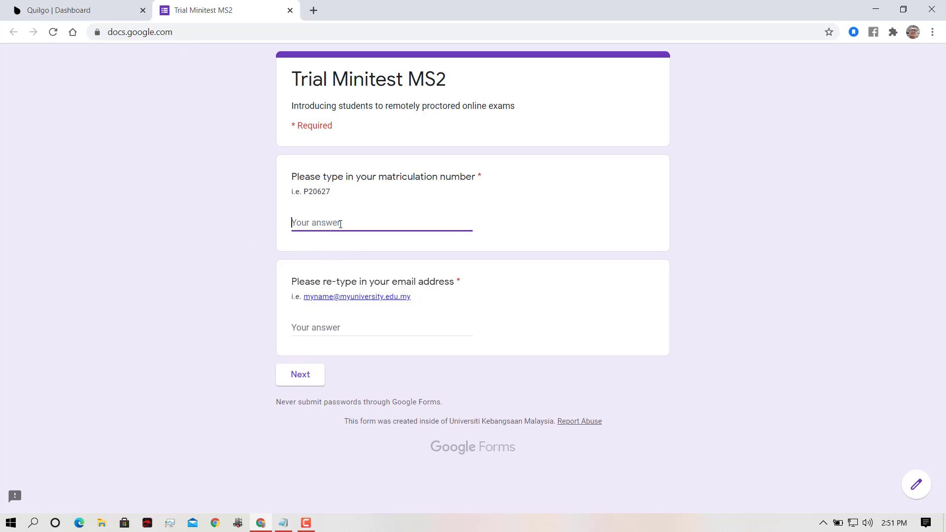
pyautogui.write('x')
pyautogui.click(323, 327)
pyautogui.write('x')
pyautogui.click(306, 381)
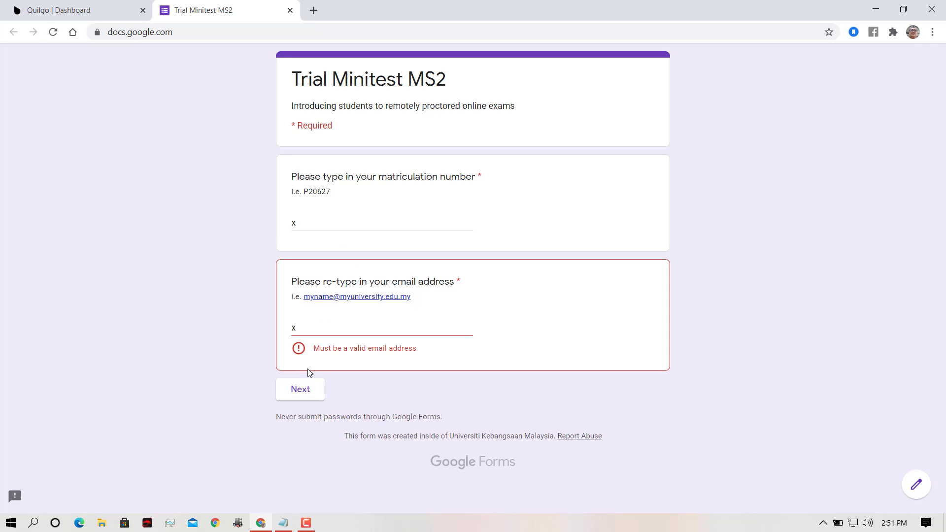
pyautogui.click(331, 330)
pyautogui.write('@x')
pyautogui.click(313, 388)
pyautogui.write('.my')
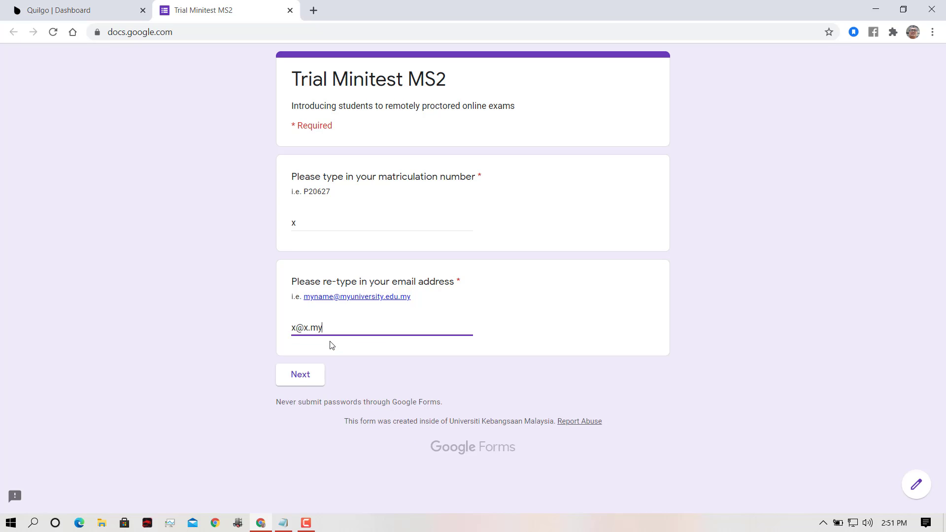
pyautogui.click(314, 376)
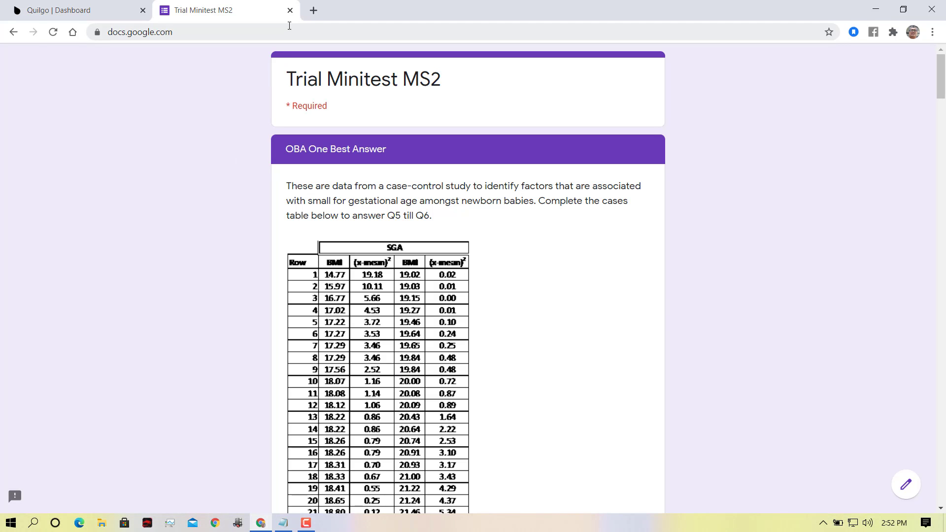
pyautogui.click(290, 11)
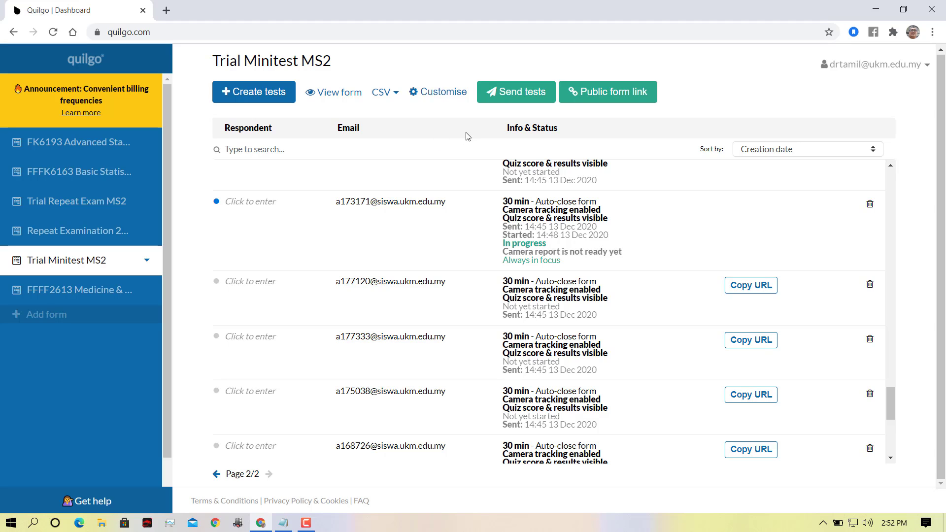
# Open Send tests in bulk and scroll the Step 1/3 unopened-test list, leaving all unselected
pyautogui.click(517, 95)
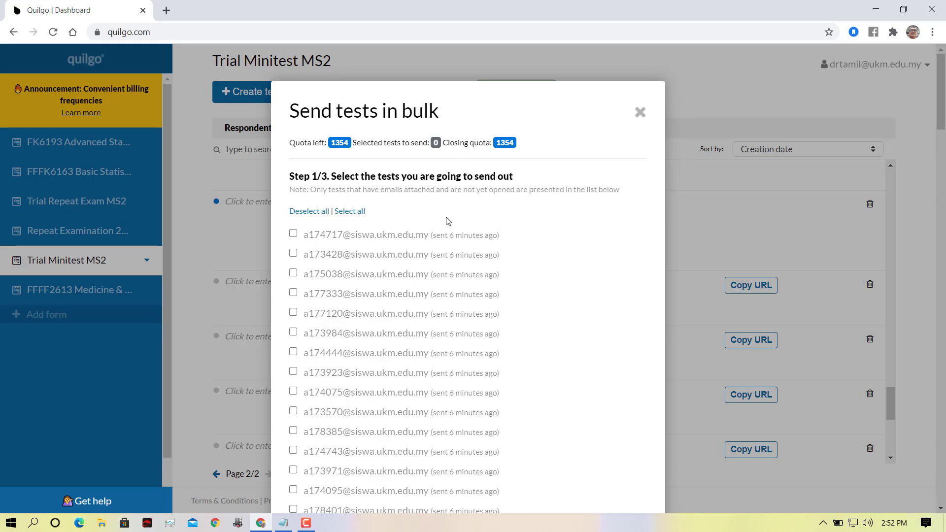
pyautogui.scroll(-2, 448, 224)
pyautogui.scroll(2, 449, 225)
pyautogui.scroll(-1, 469, 239)
pyautogui.scroll(-15, 468, 239)
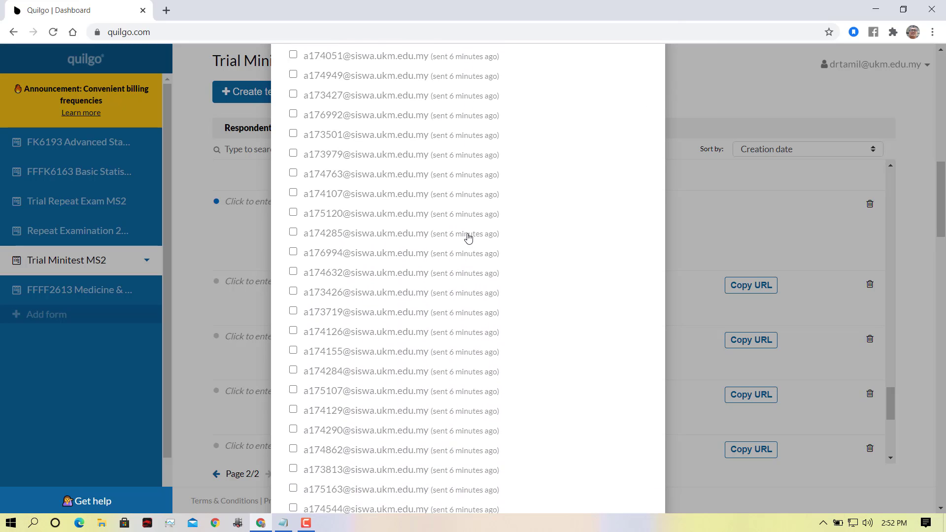
pyautogui.scroll(-10, 468, 238)
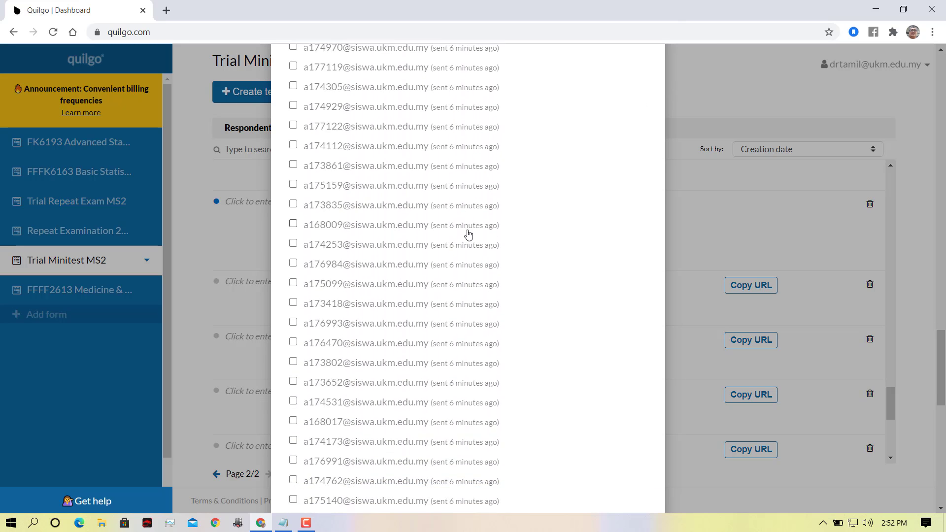
pyautogui.scroll(-5, 453, 253)
pyautogui.scroll(-3, 456, 261)
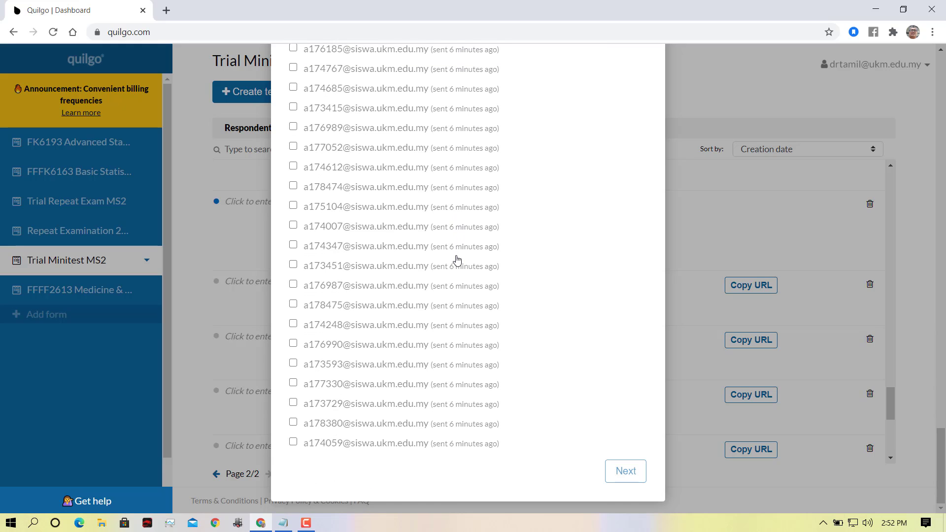
pyautogui.scroll(11, 458, 258)
pyautogui.scroll(15, 462, 255)
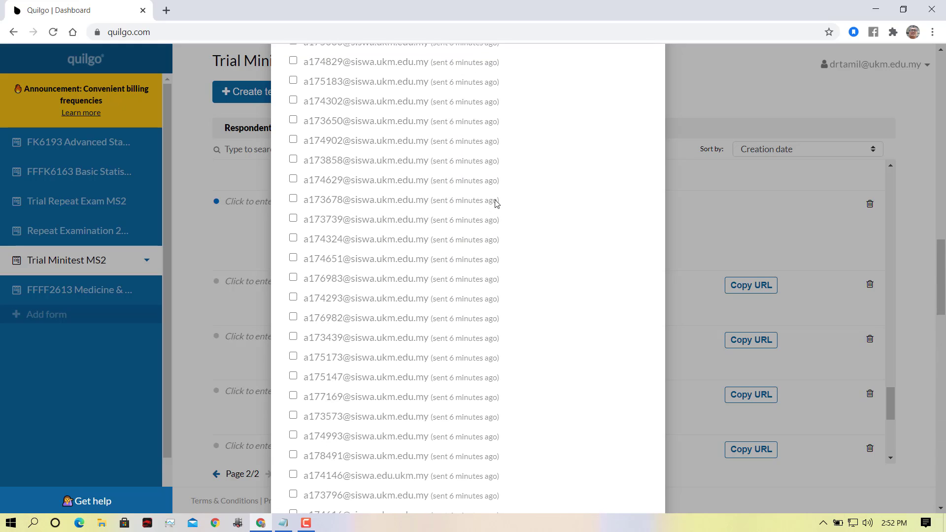
pyautogui.scroll(10, 526, 169)
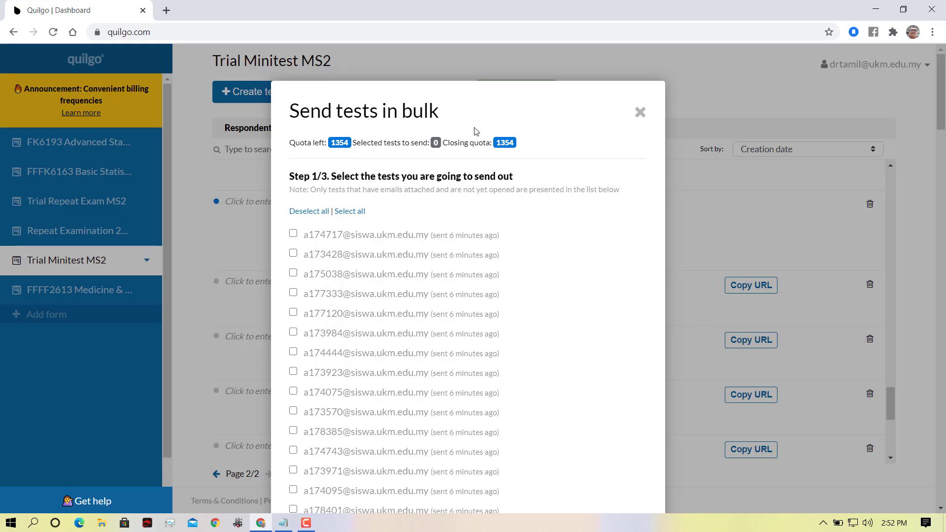
# Close the Send tests in bulk dialog and scroll through respondent list page 2/2
pyautogui.click(640, 113)
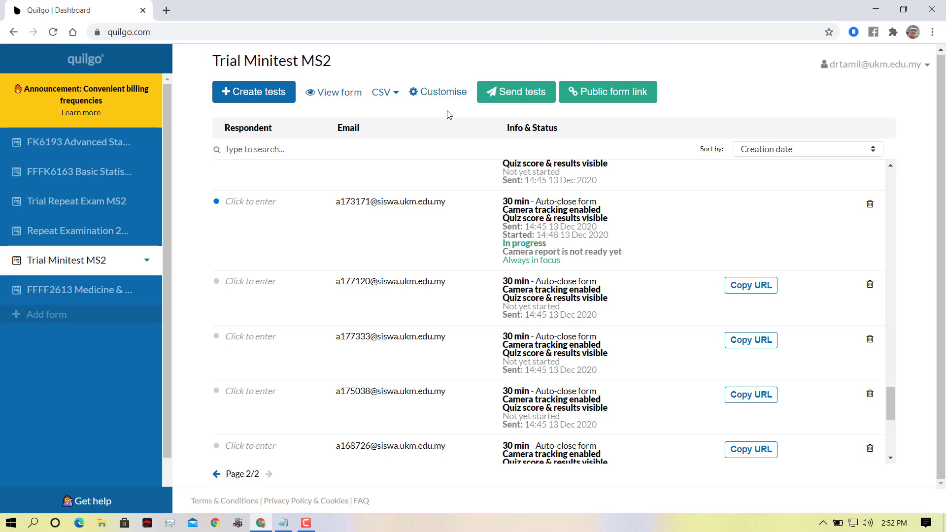
pyautogui.scroll(-3, 578, 199)
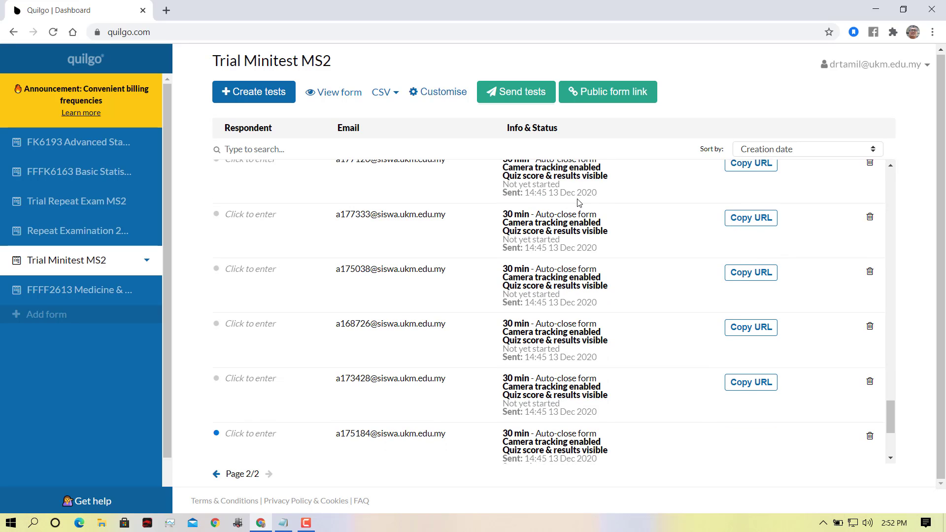
pyautogui.scroll(5, 578, 199)
pyautogui.scroll(-3, 610, 245)
pyautogui.scroll(1, 611, 245)
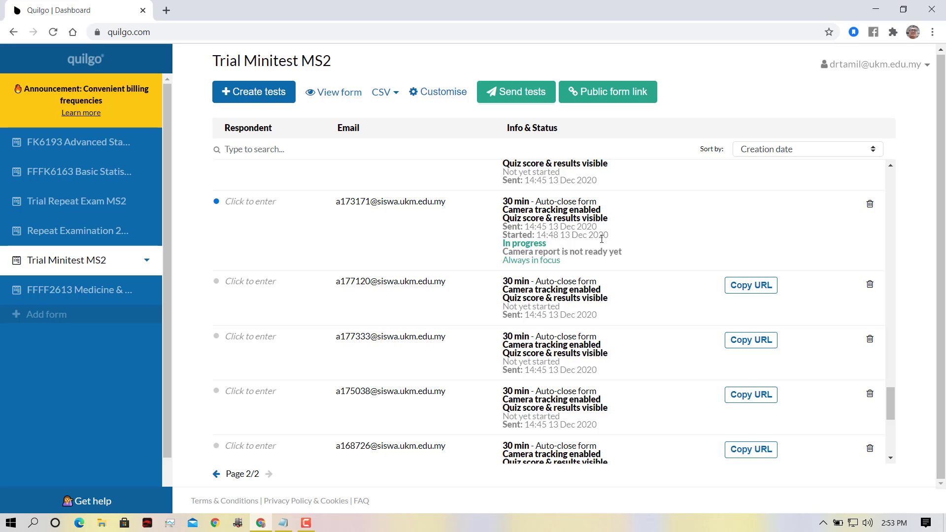
pyautogui.scroll(-5, 606, 234)
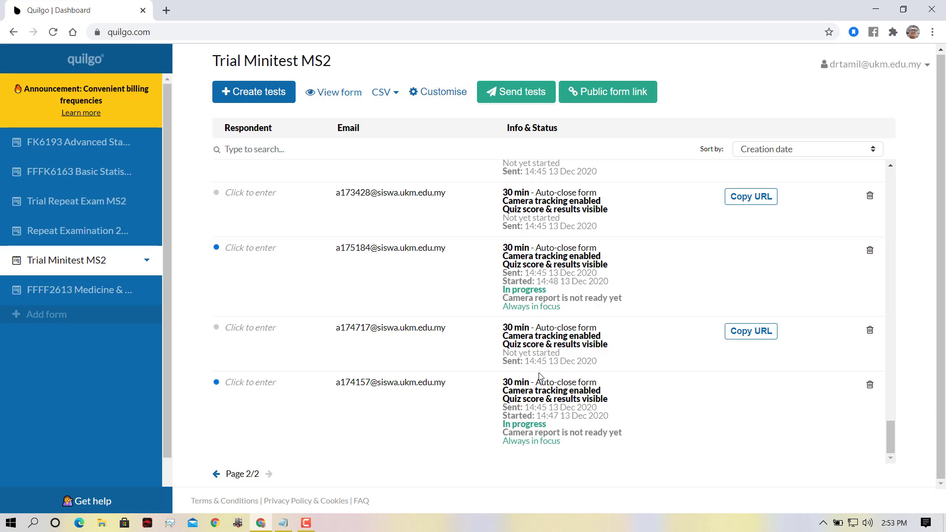
# Return to respondent page 1/2 and scroll down through each student's test status
pyautogui.click(217, 474)
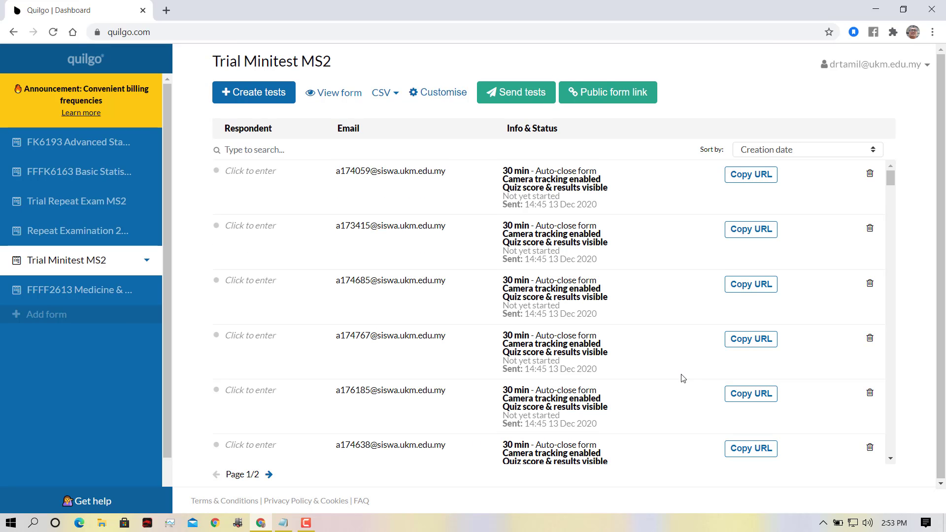
pyautogui.scroll(-10, 683, 379)
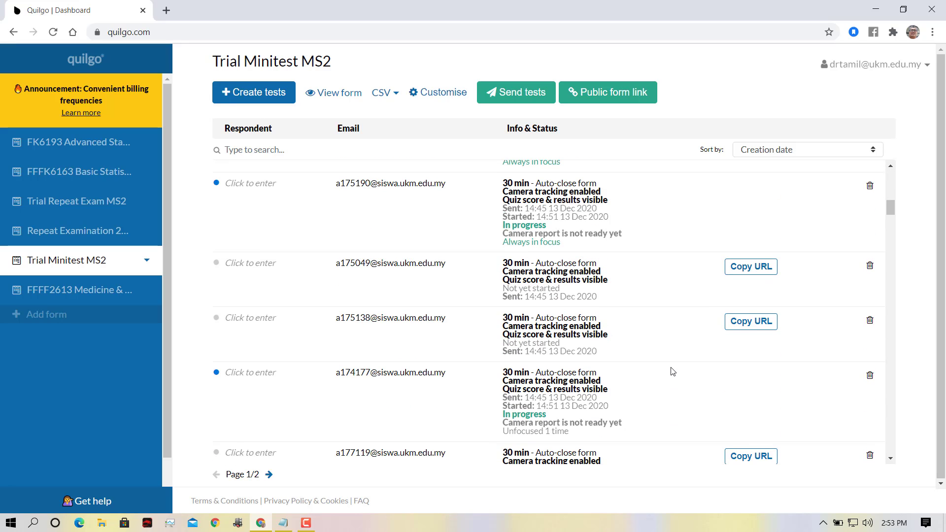
pyautogui.scroll(1, 674, 373)
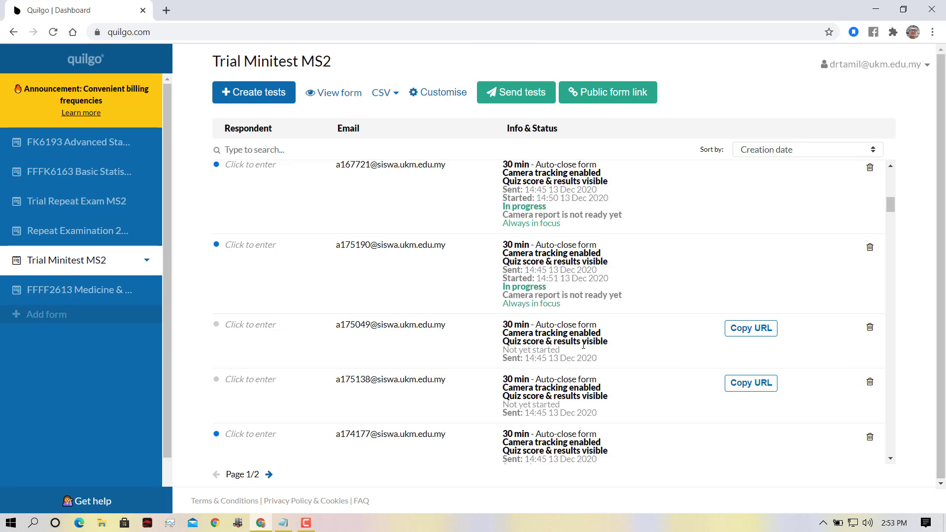
pyautogui.scroll(-5, 576, 392)
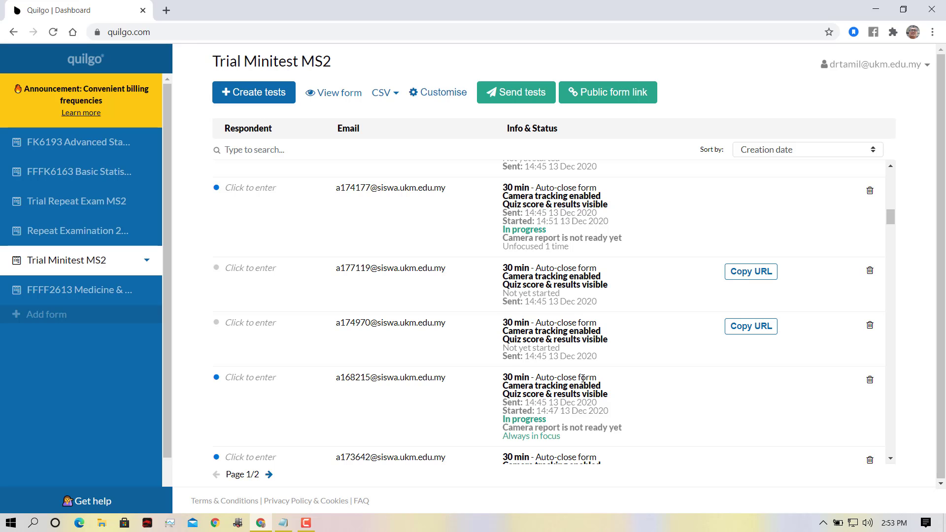
pyautogui.scroll(-3, 583, 379)
pyautogui.scroll(-3, 584, 381)
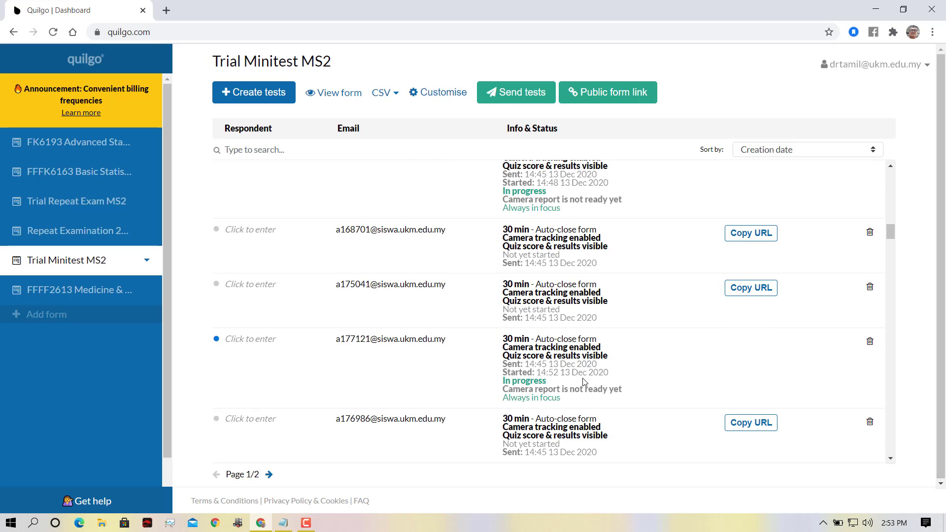
pyautogui.scroll(-6, 583, 382)
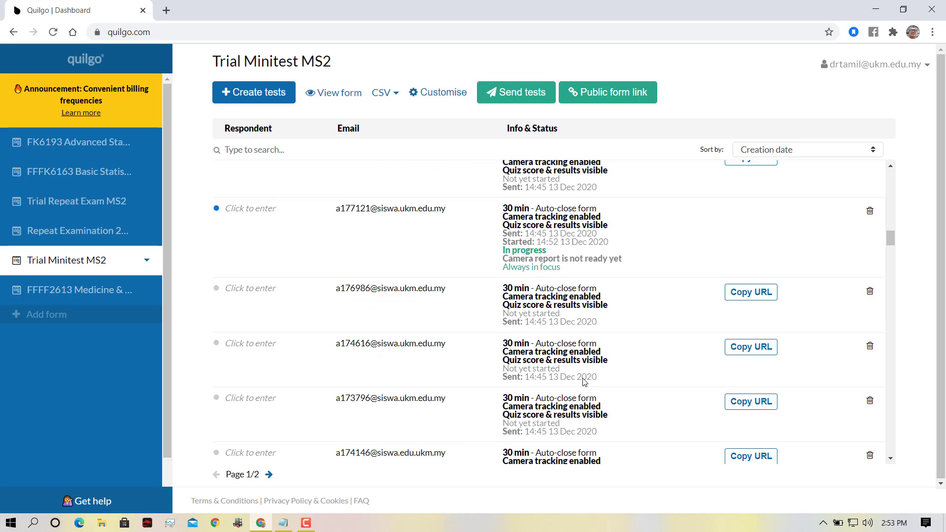
pyautogui.scroll(-10, 584, 382)
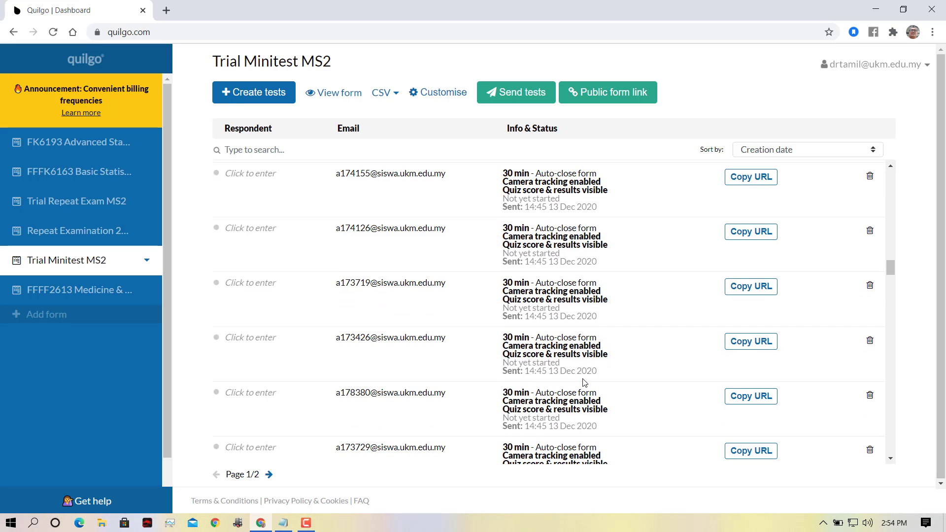
pyautogui.scroll(-10, 584, 383)
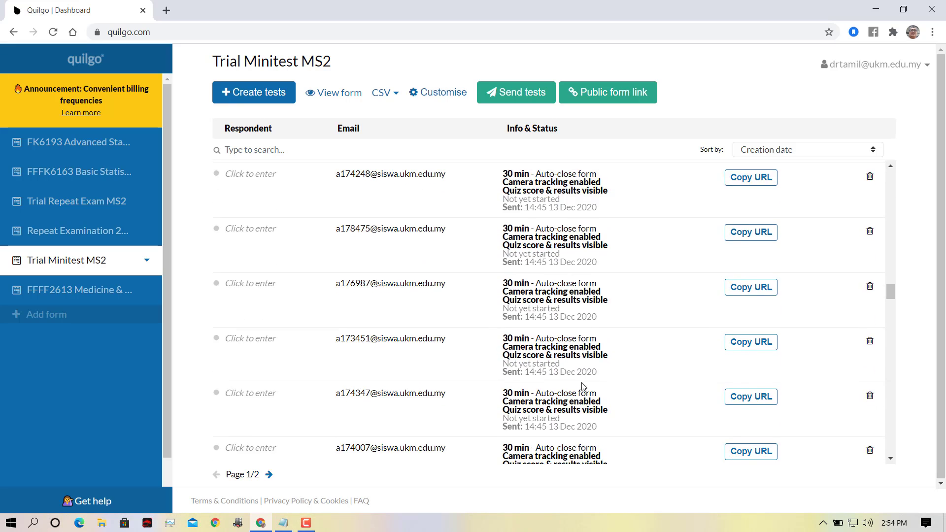
pyautogui.scroll(-5, 582, 389)
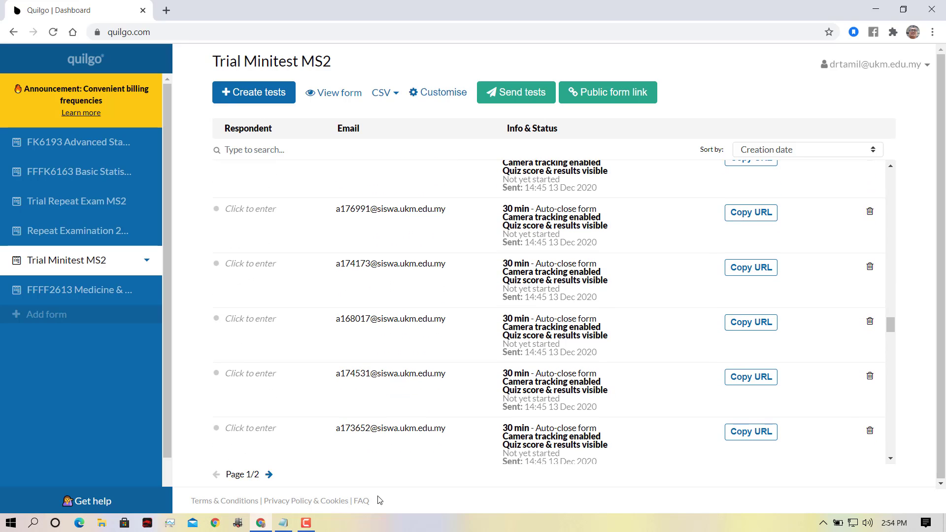
pyautogui.click(306, 523)
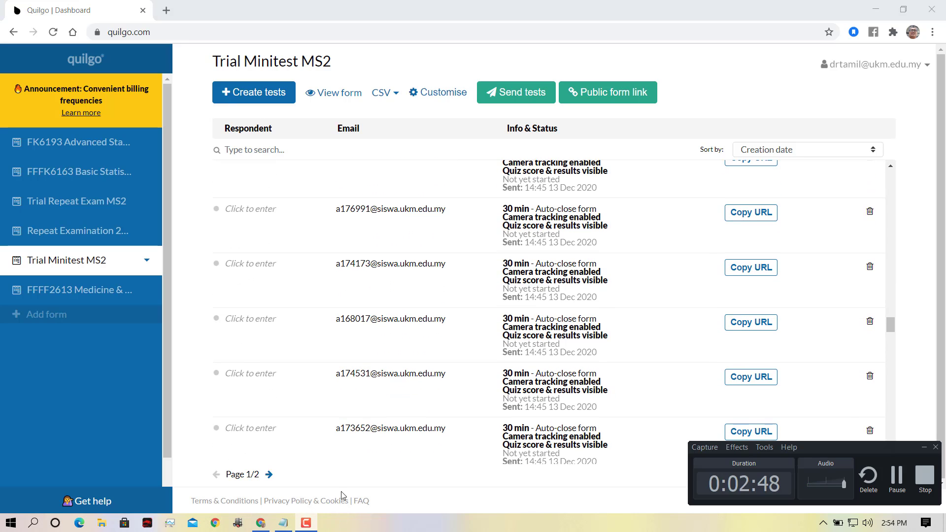